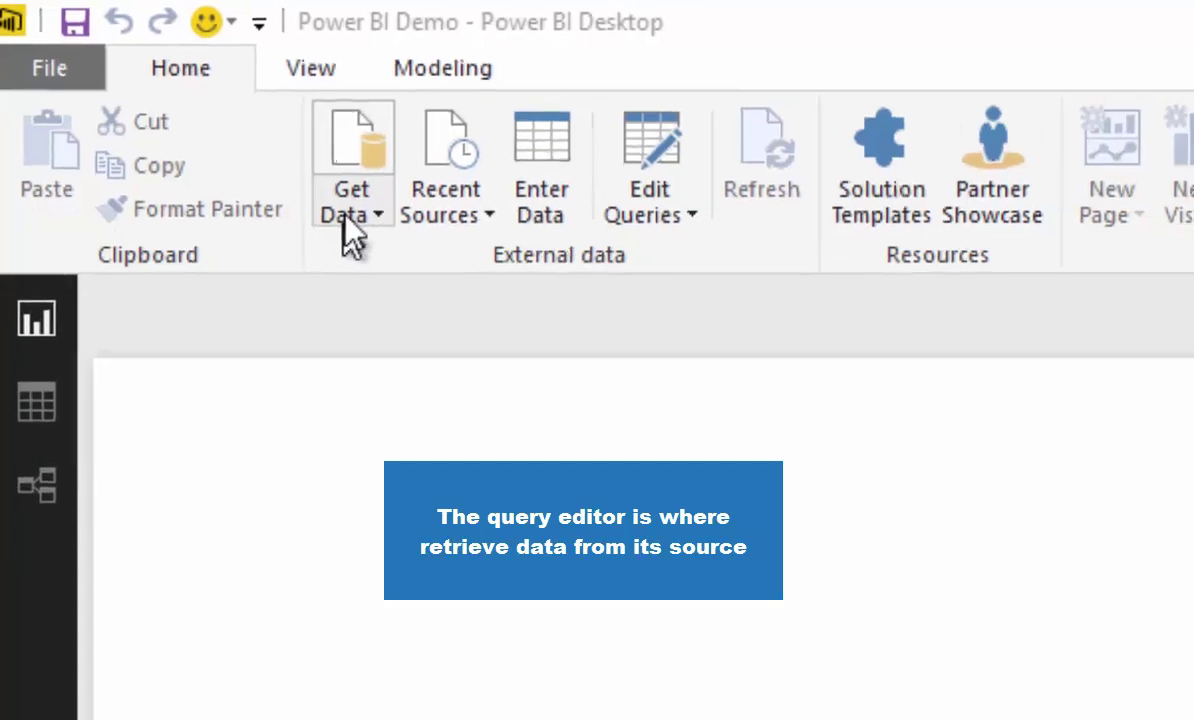
Open the full Get Data connector catalogue and filter it to Online Services
{"action": "left_click", "coordinate": [345, 222]}
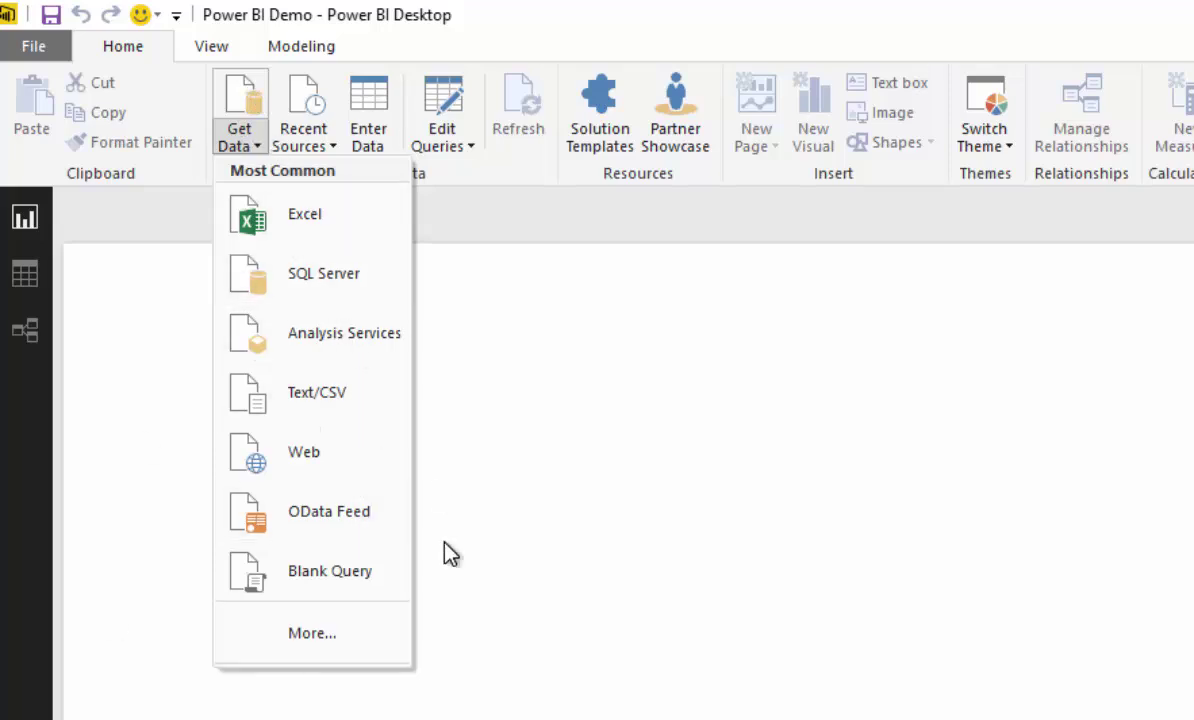
{"action": "left_click", "coordinate": [376, 636]}
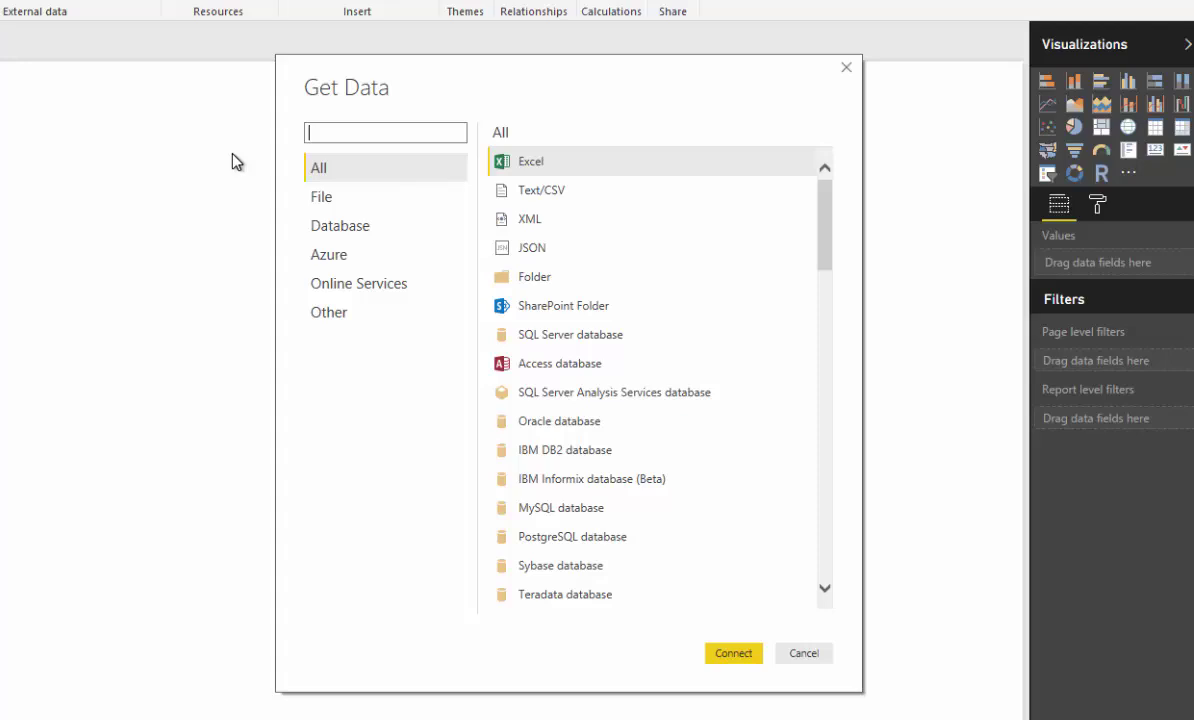
{"action": "left_click", "coordinate": [372, 287]}
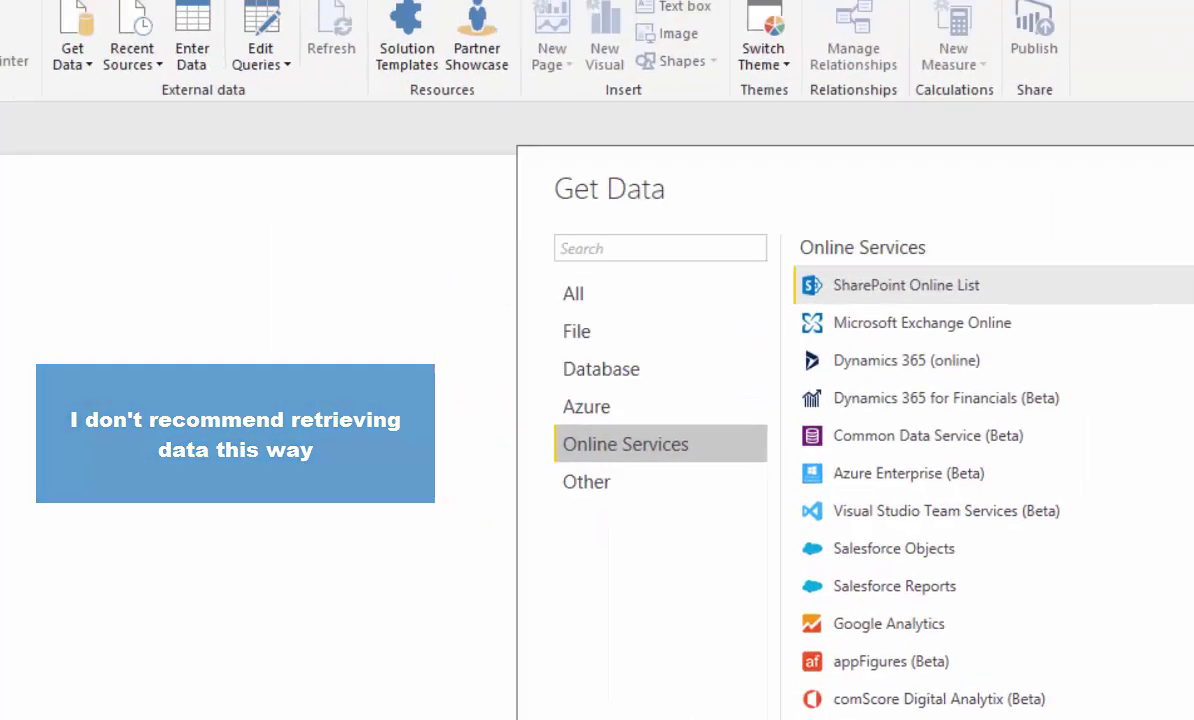
Cancel Get Data, open the empty Query Editor, and adjust its window size and position
{"action": "left_click", "coordinate": [805, 653]}
{"action": "left_click", "coordinate": [491, 105]}
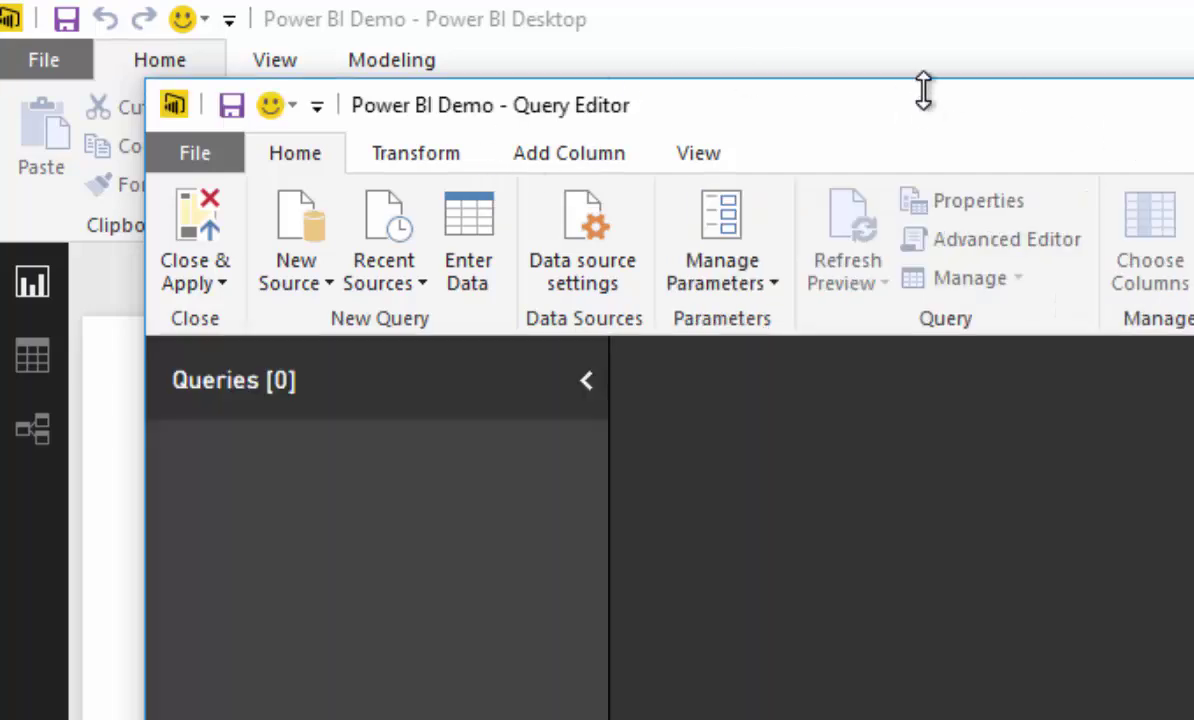
{"action": "left_click_drag", "start_coordinate": [925, 91], "coordinate": [922, 268]}
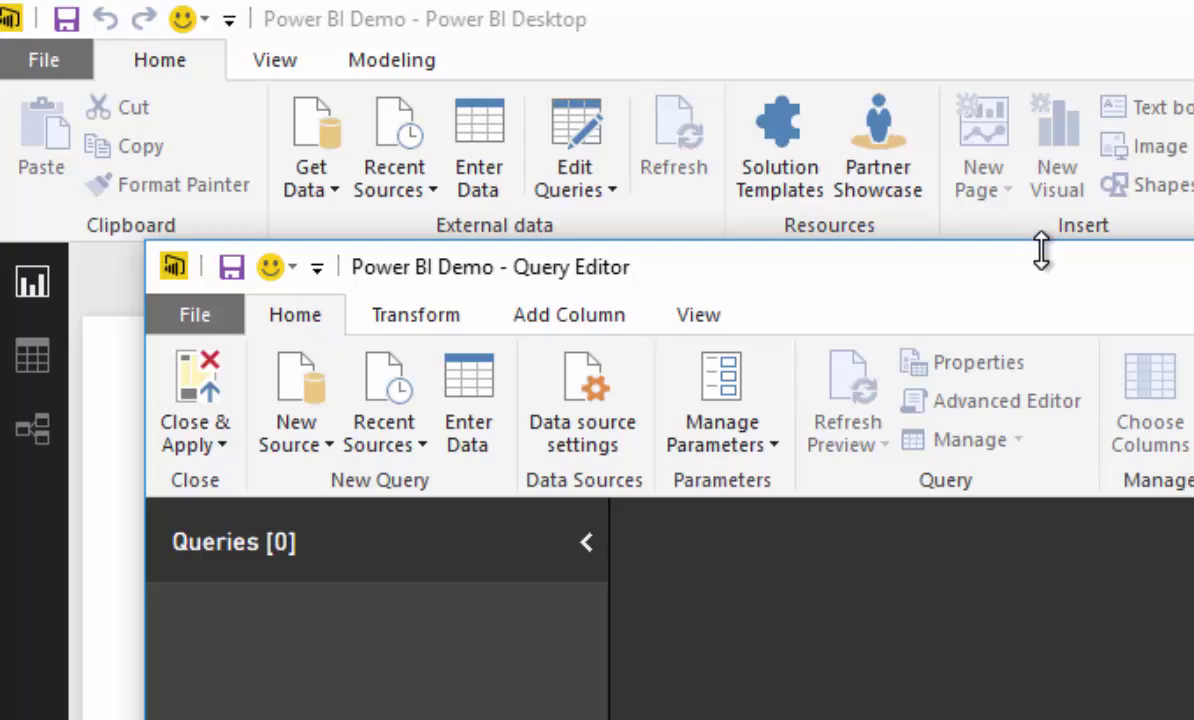
{"action": "left_click_drag", "start_coordinate": [1042, 248], "coordinate": [1106, 73]}
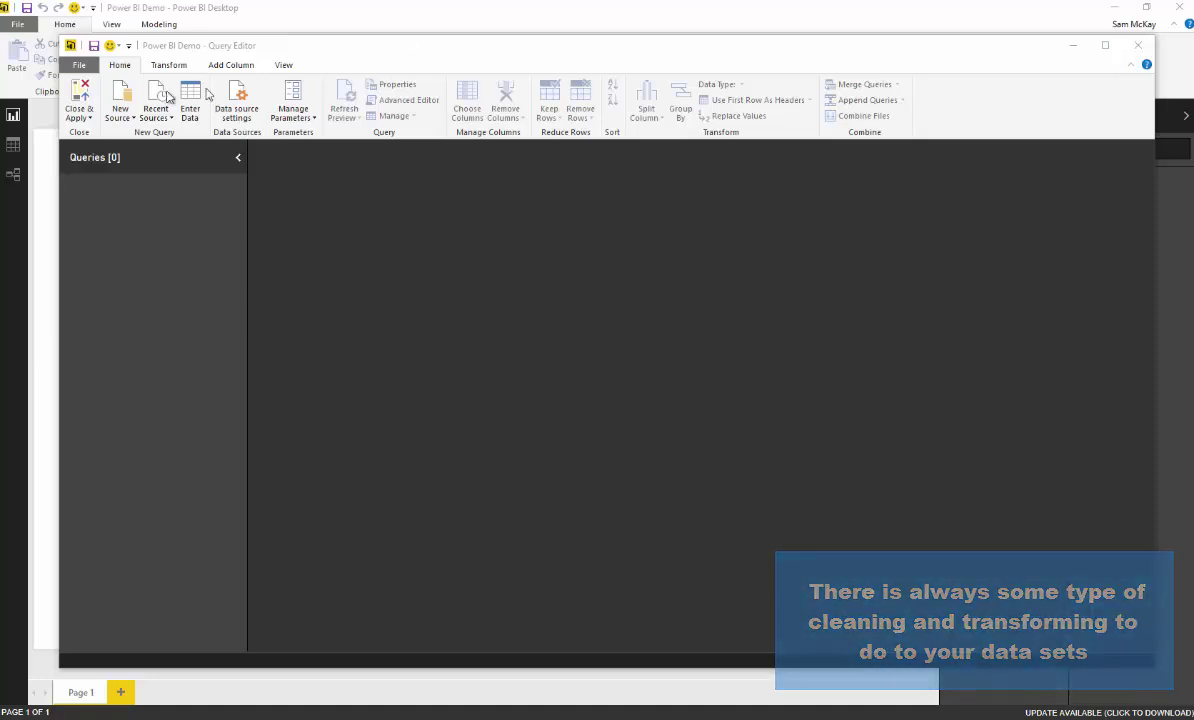
{"action": "left_click_drag", "start_coordinate": [312, 48], "coordinate": [303, 104]}
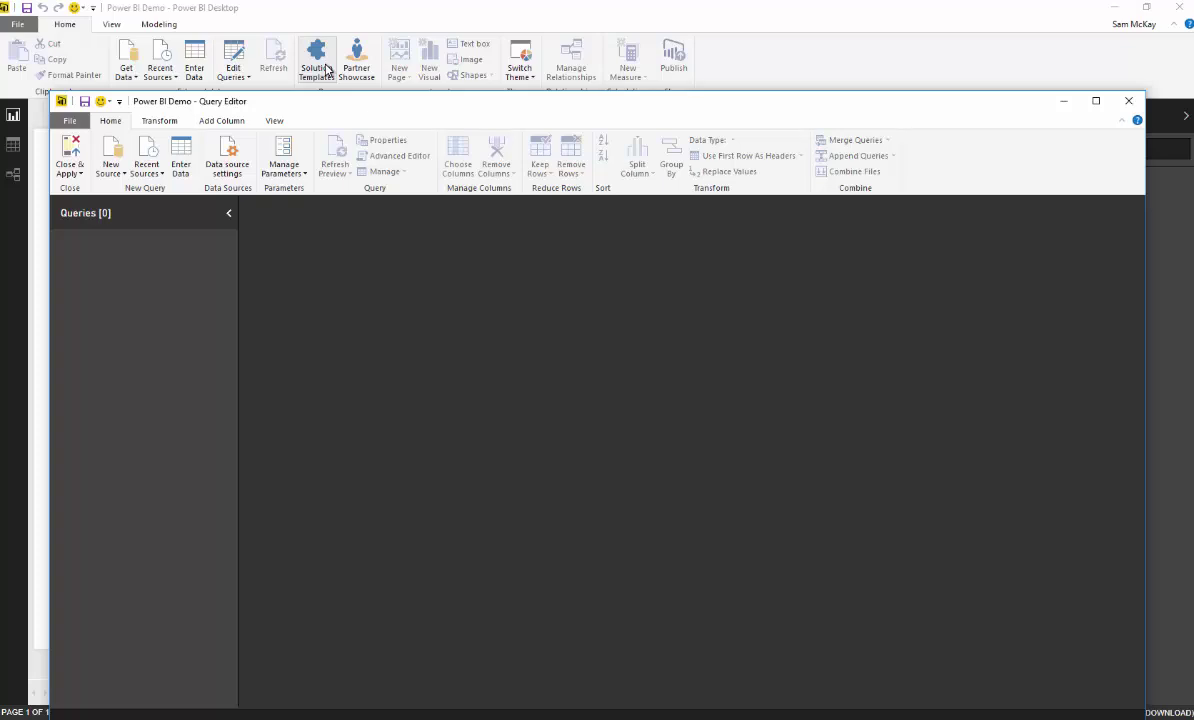
{"action": "left_click_drag", "start_coordinate": [370, 104], "coordinate": [373, 62]}
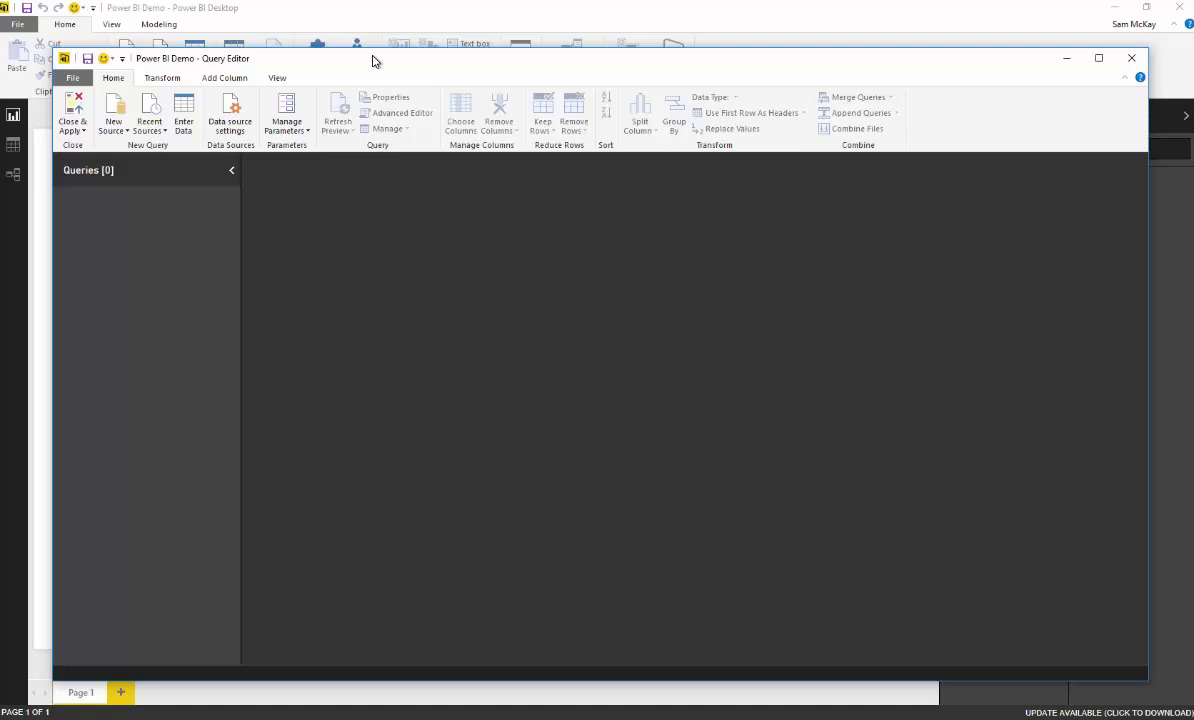
{"action": "left_click_drag", "start_coordinate": [391, 52], "coordinate": [399, 47]}
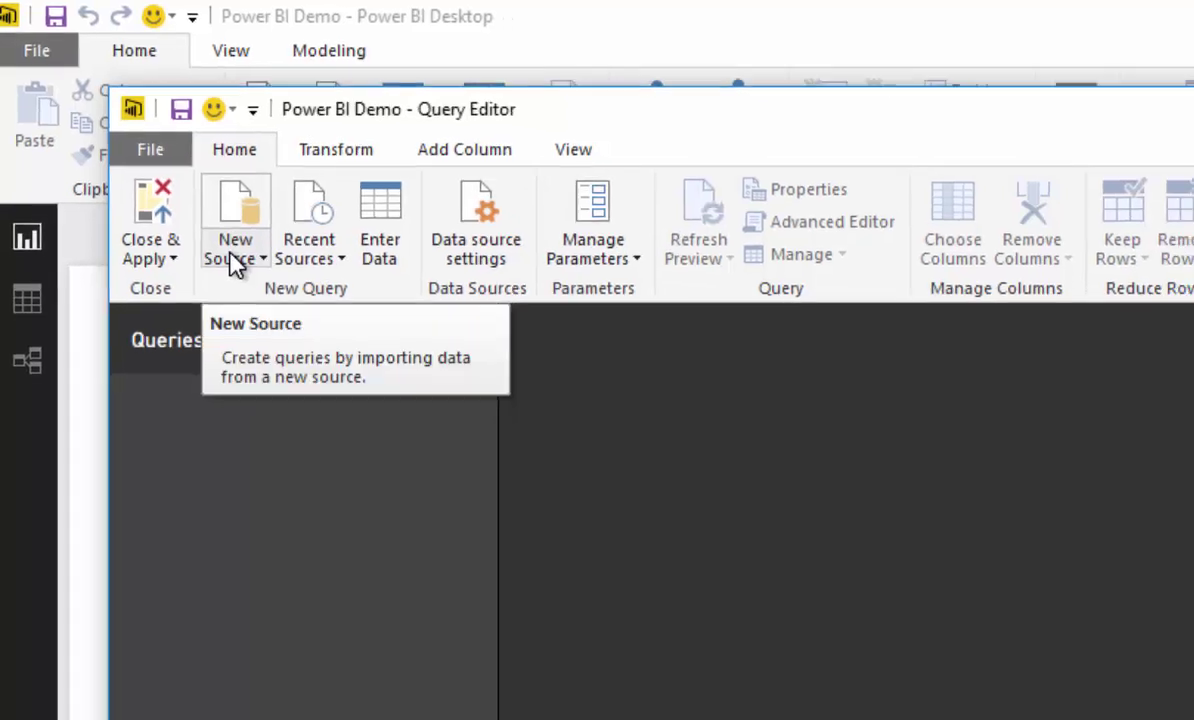
Show the Query Editor's New Source list of common data sources
{"action": "left_click", "coordinate": [230, 253]}
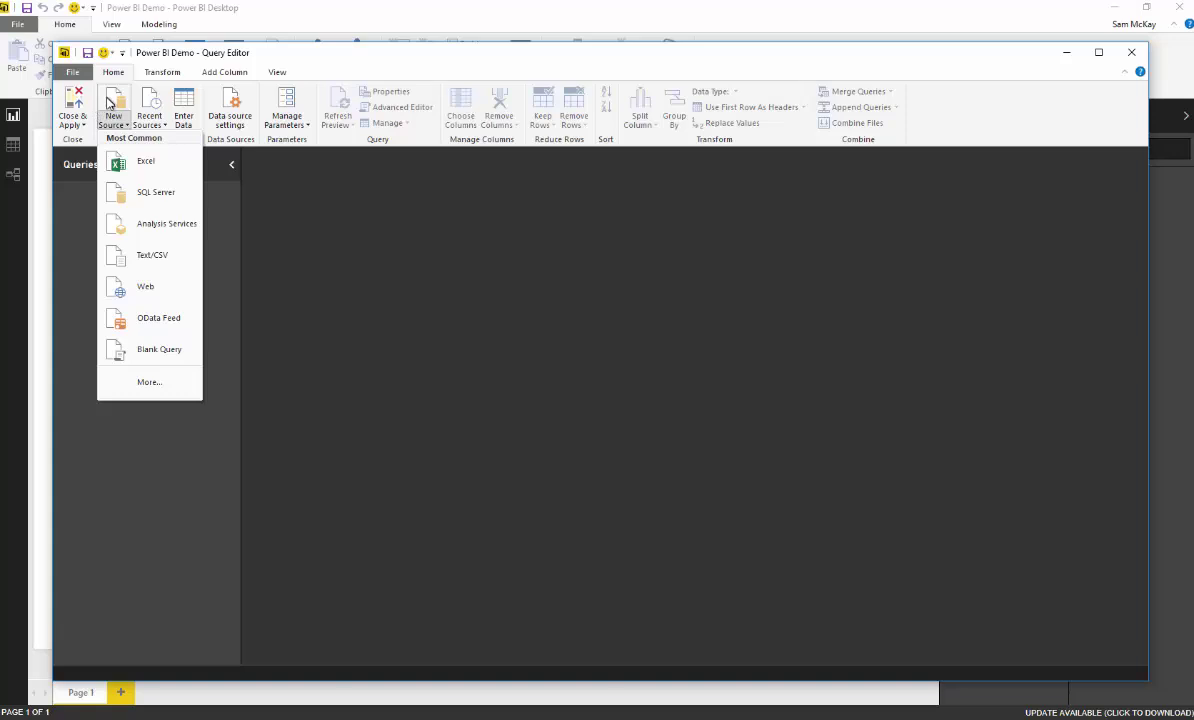
Choose Excel as the source and open the 'Free training demo data' workbook in the Navigator
{"action": "left_click", "coordinate": [131, 162]}
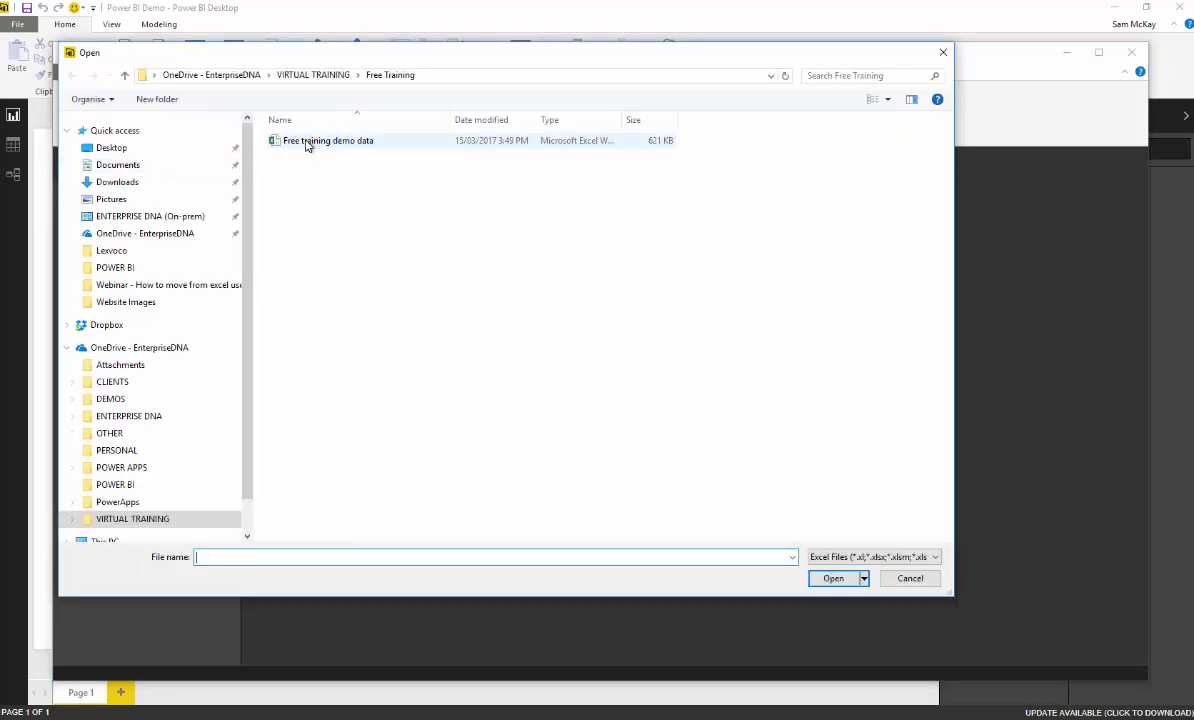
{"action": "double_click", "coordinate": [306, 141]}
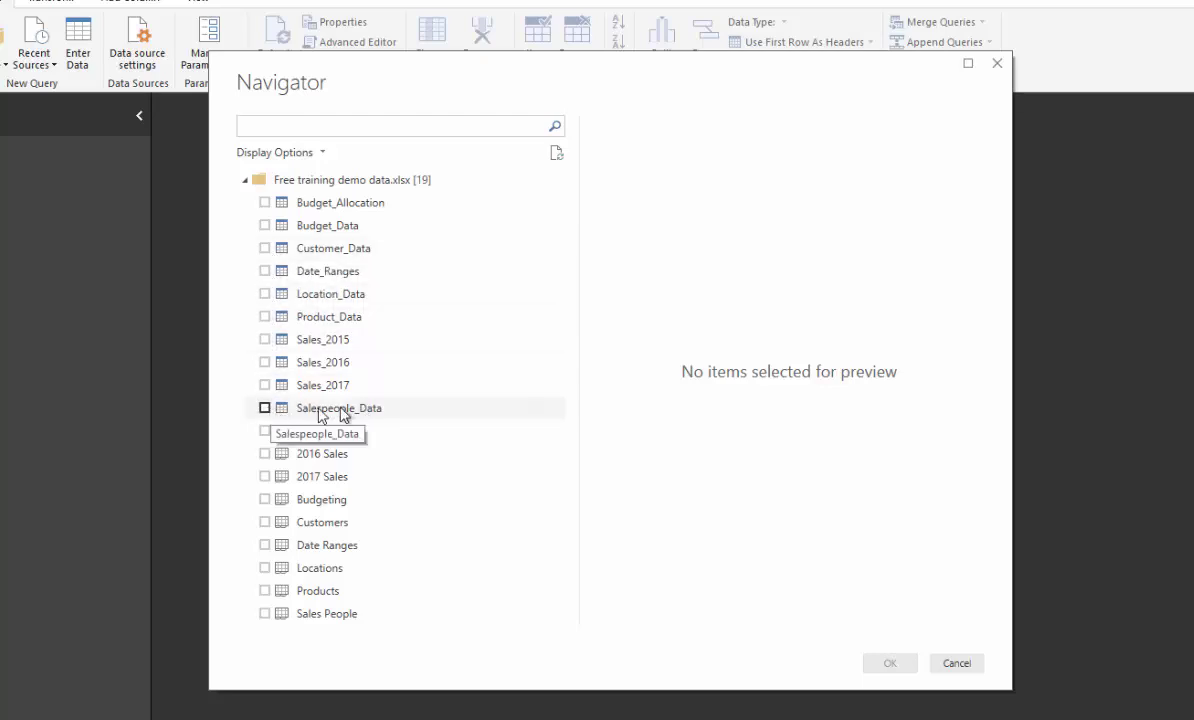
Load Salespeople_Data, Sales_2015–2017, Product_Data, Location_Data and Customer_Data into the Query Editor
{"action": "left_click", "coordinate": [265, 408]}
{"action": "left_click", "coordinate": [265, 387]}
{"action": "left_click", "coordinate": [265, 362]}
{"action": "left_click", "coordinate": [265, 340]}
{"action": "left_click", "coordinate": [265, 317]}
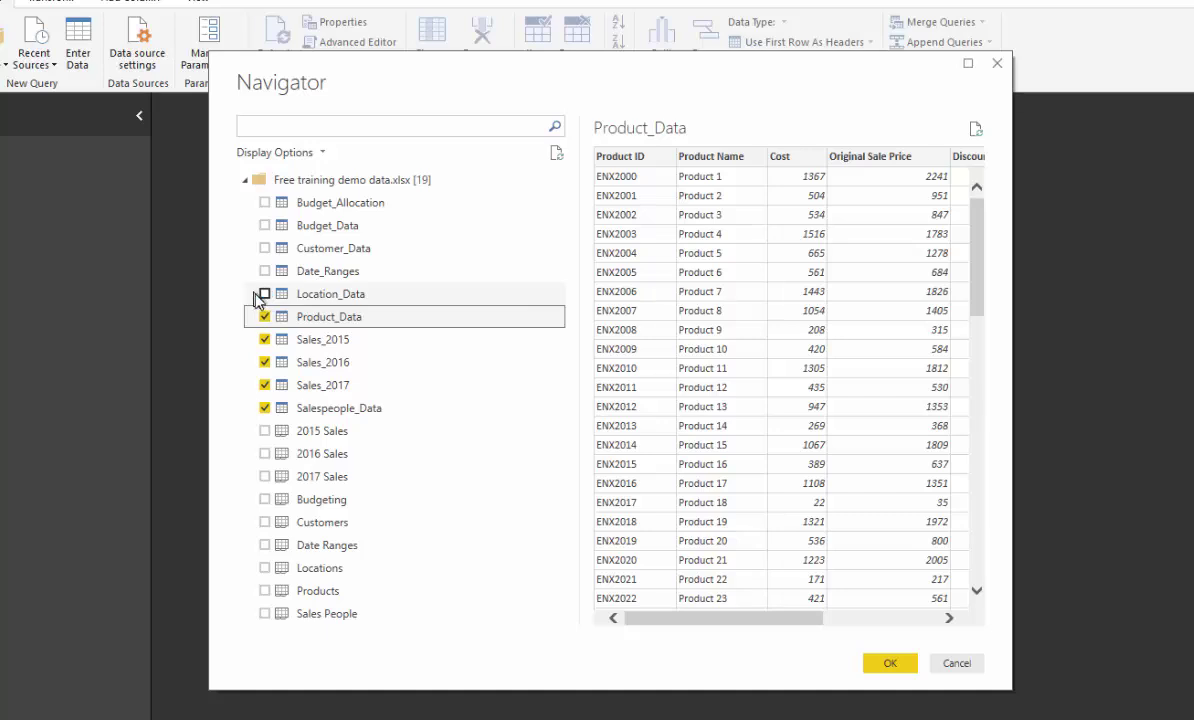
{"action": "left_click", "coordinate": [265, 294]}
{"action": "left_click", "coordinate": [265, 248]}
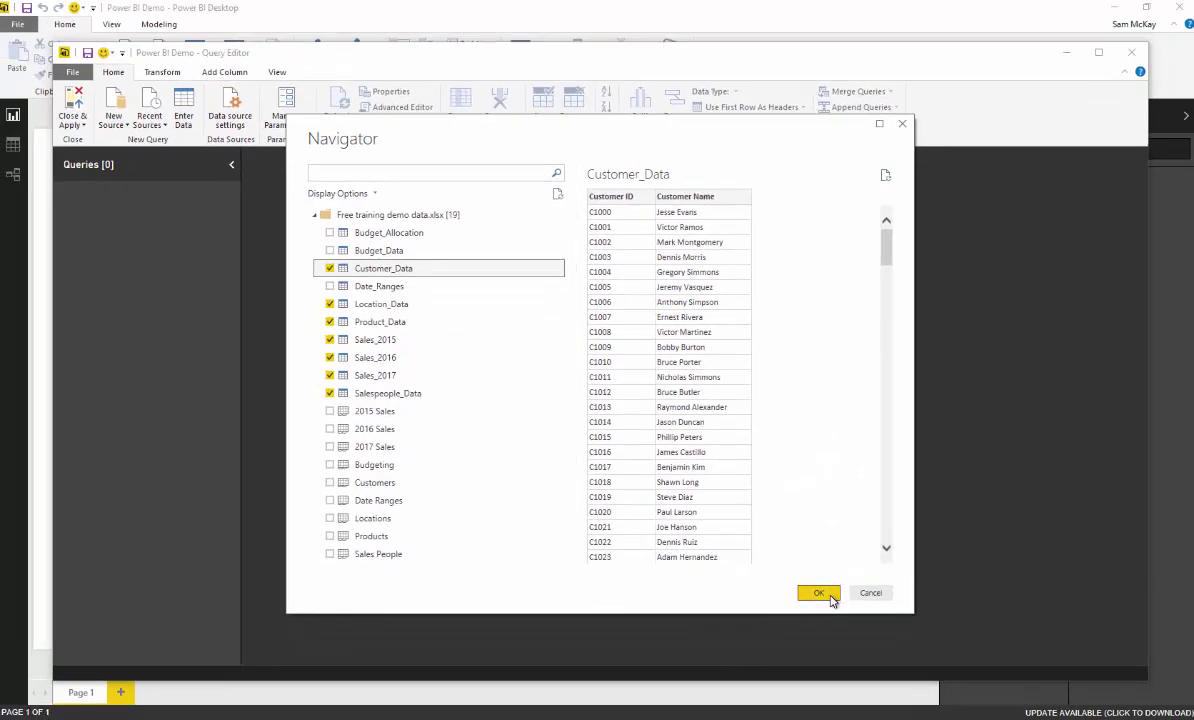
{"action": "left_click", "coordinate": [837, 611]}
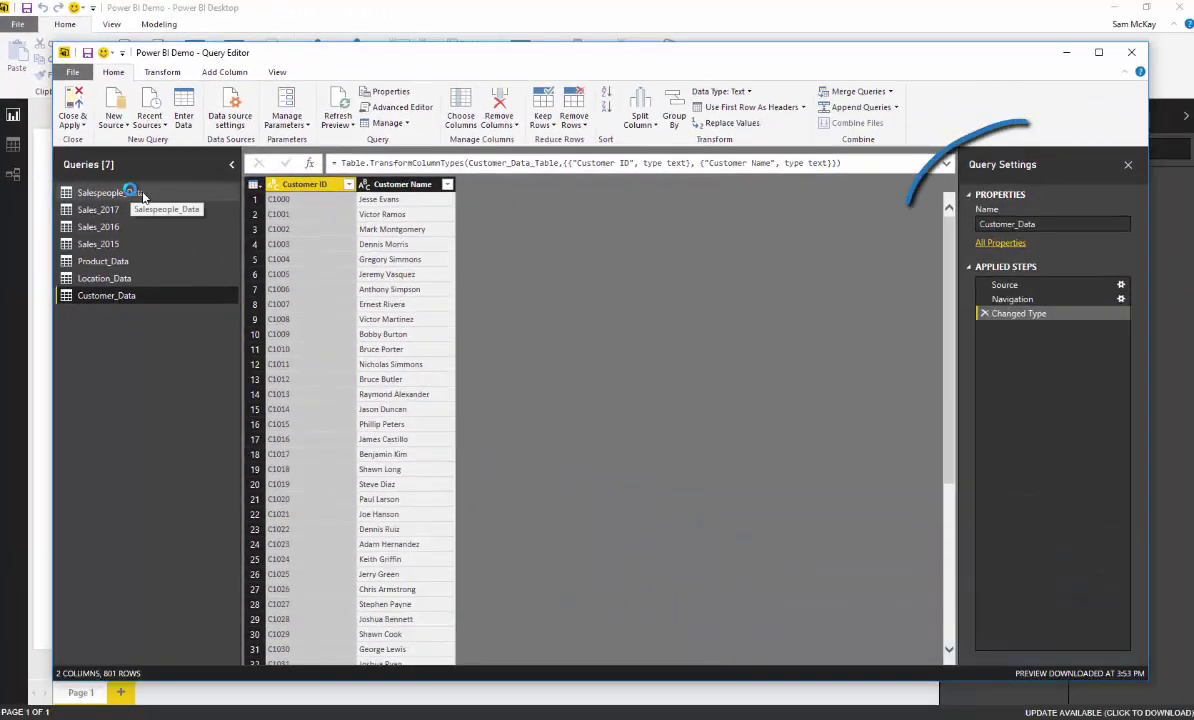
Rename the queries to Salespeople, Product, Location and Customer by deleting the '_Data' suffix
{"action": "left_click", "coordinate": [130, 195]}
{"action": "left_click_drag", "start_coordinate": [1040, 225], "coordinate": [1023, 228]}
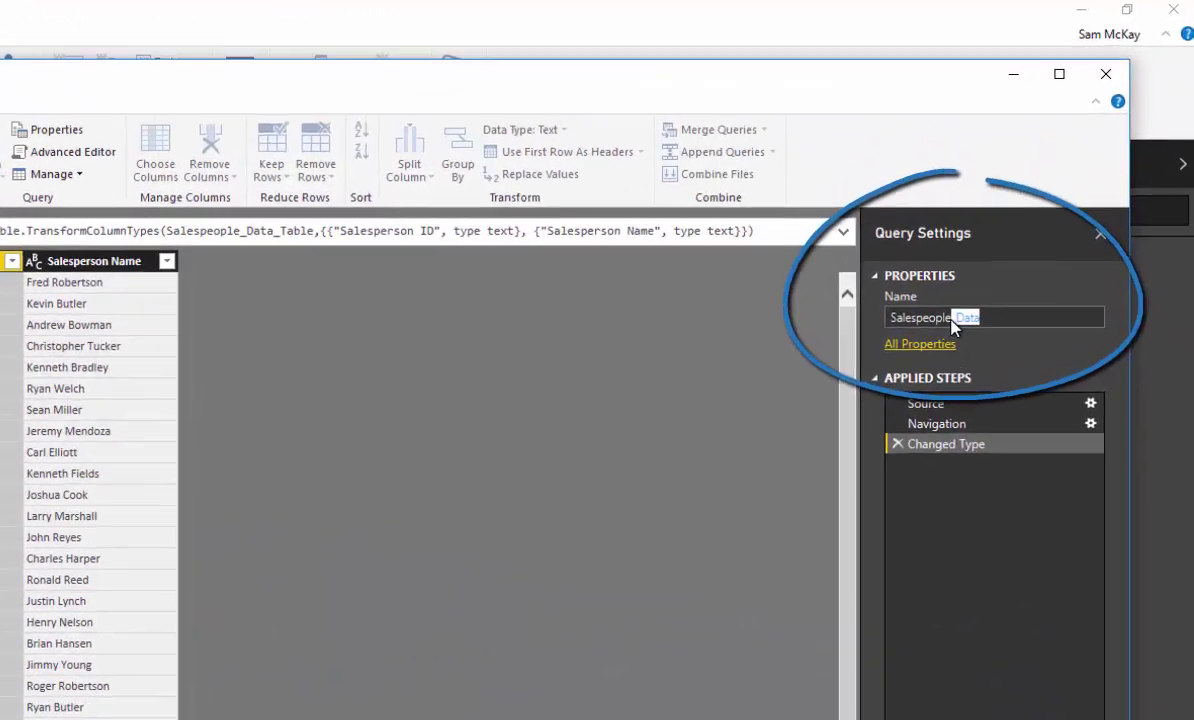
{"action": "key", "text": "Delete"}
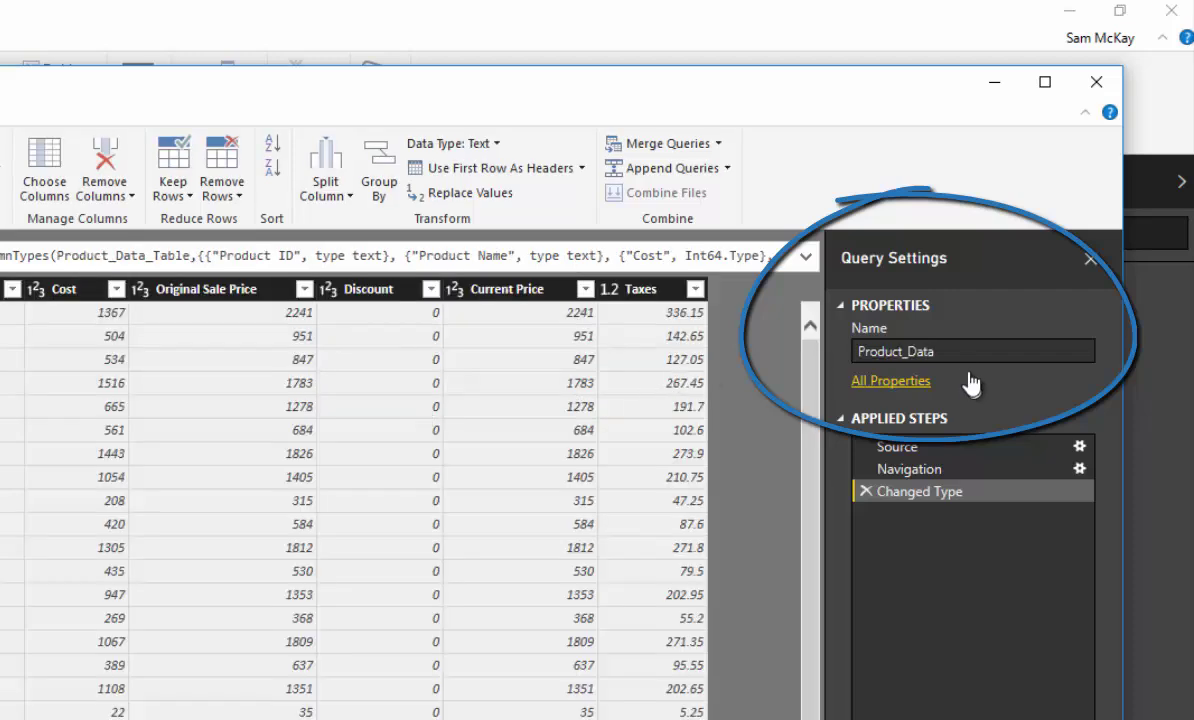
{"action": "left_click_drag", "start_coordinate": [935, 352], "coordinate": [903, 362]}
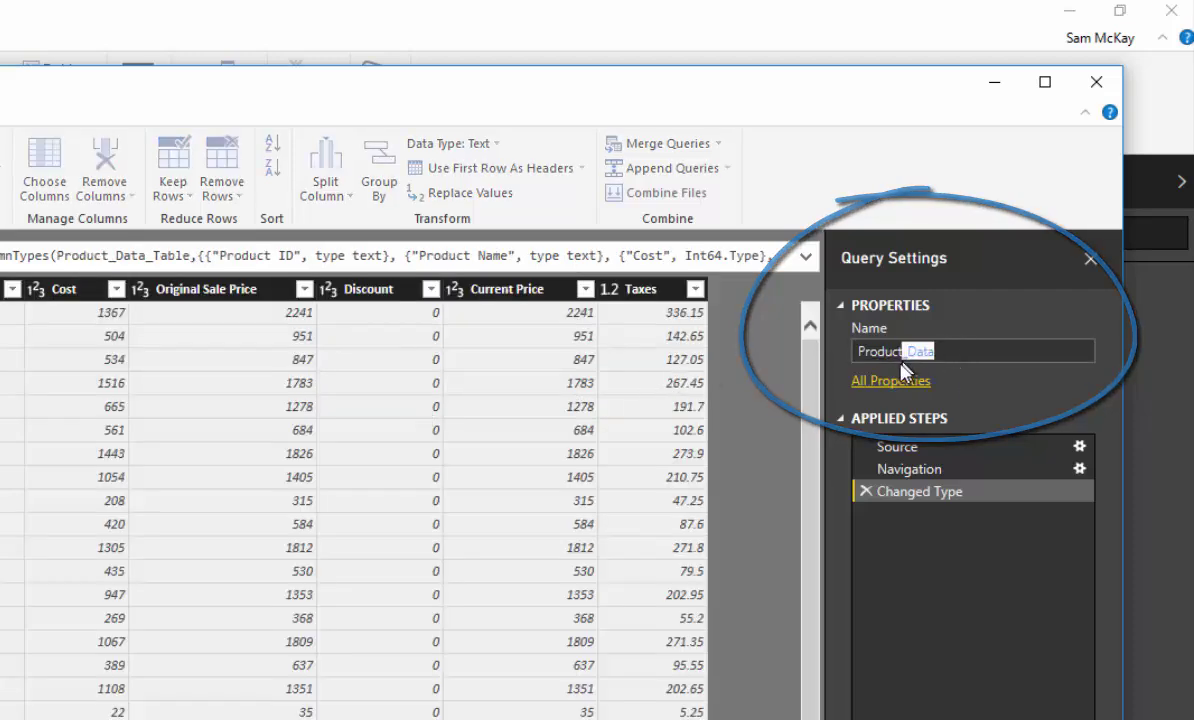
{"action": "key", "text": "Delete"}
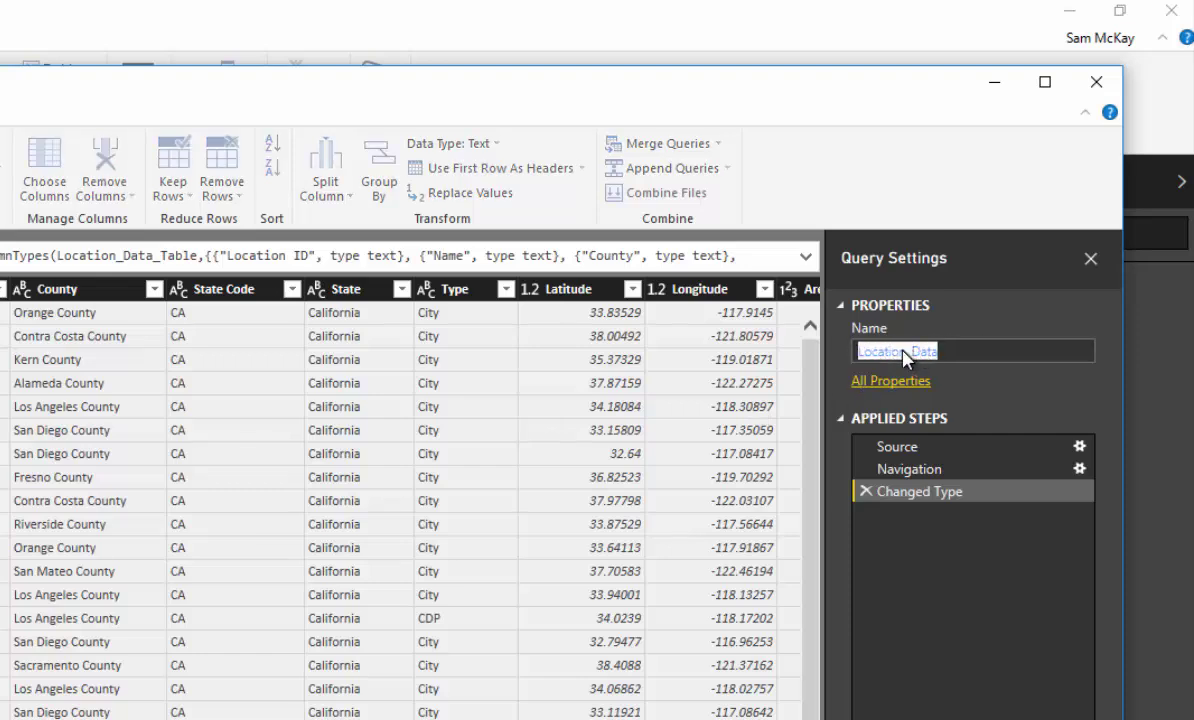
{"action": "left_click_drag", "start_coordinate": [936, 352], "coordinate": [918, 362]}
{"action": "key", "text": "Delete"}
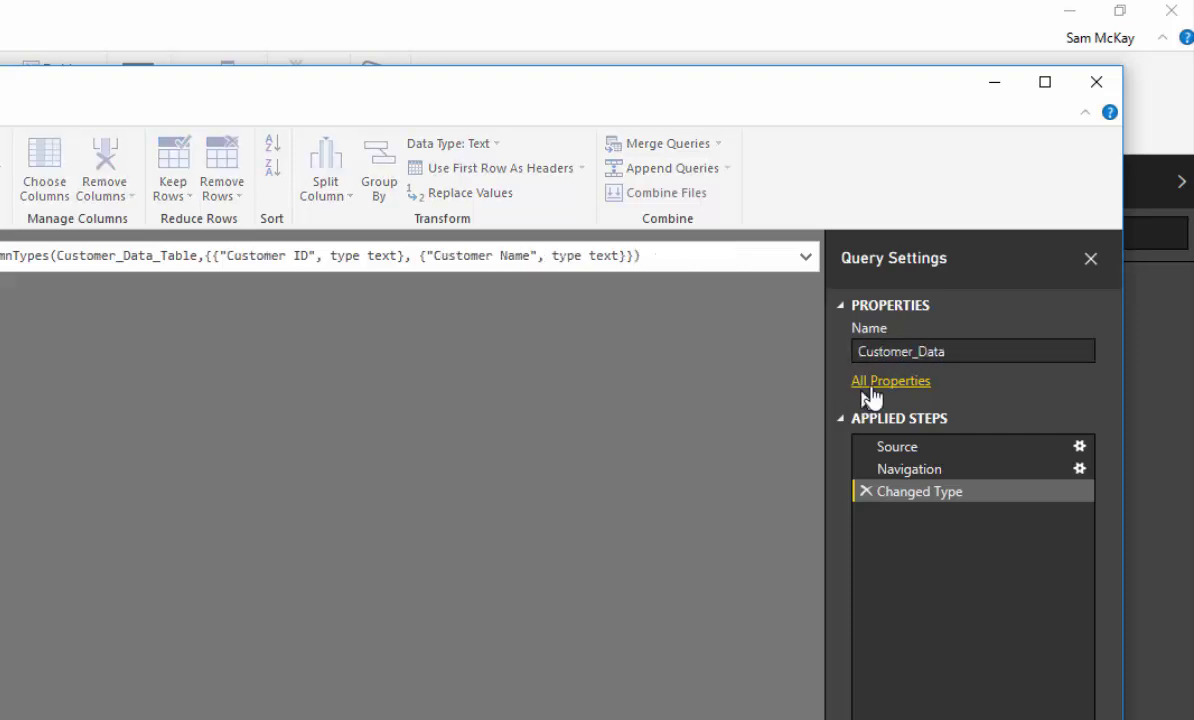
{"action": "left_click_drag", "start_coordinate": [946, 352], "coordinate": [915, 365]}
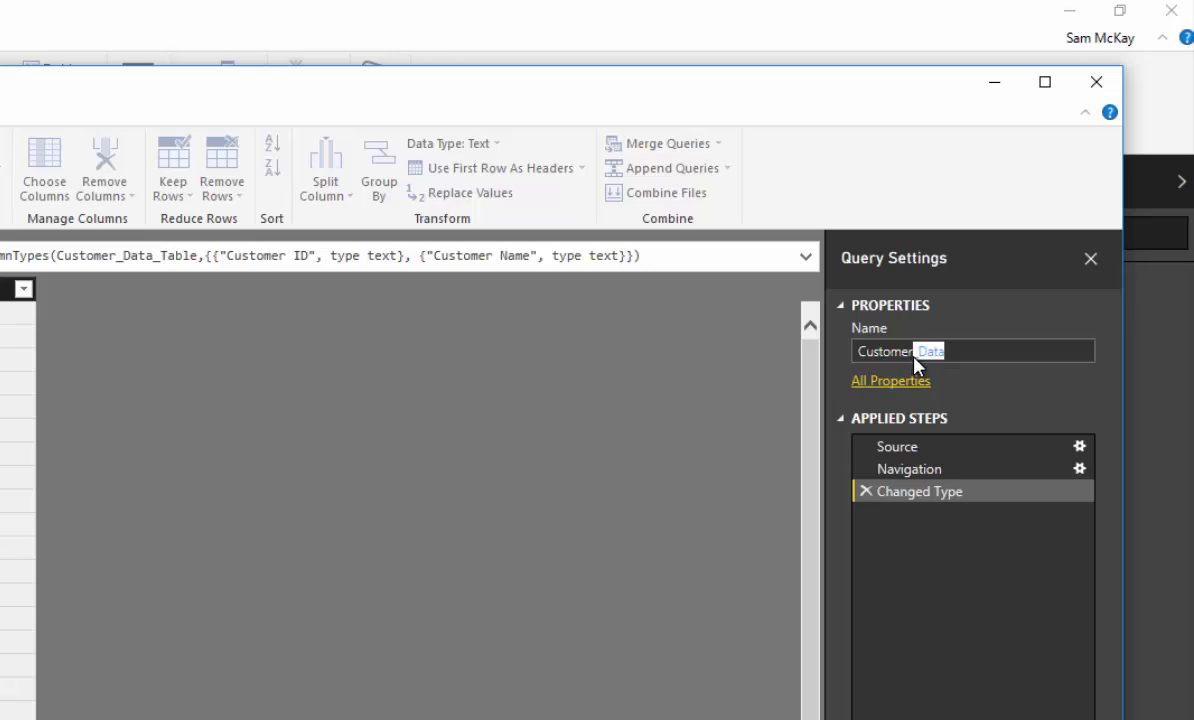
{"action": "key", "text": "Delete"}
{"action": "key", "text": "Return"}
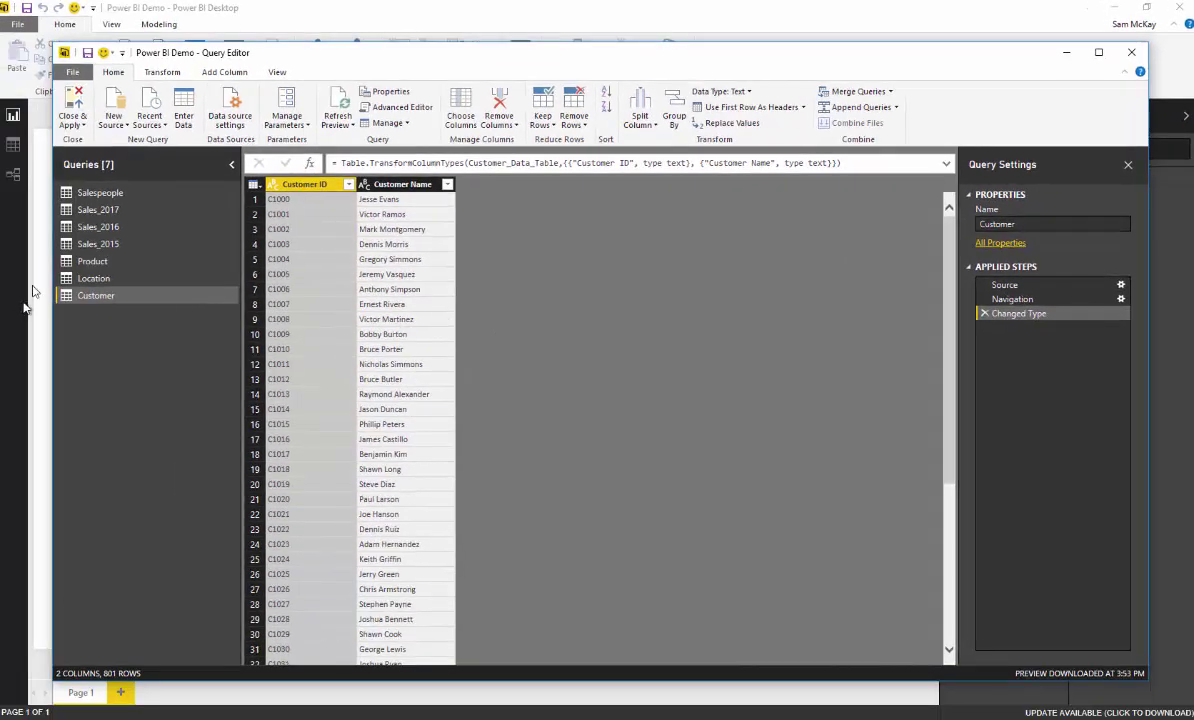
Preview the Sales_2017 and Sales_2016 queries, ending on the Sales_2015 table
{"action": "left_click", "coordinate": [105, 210]}
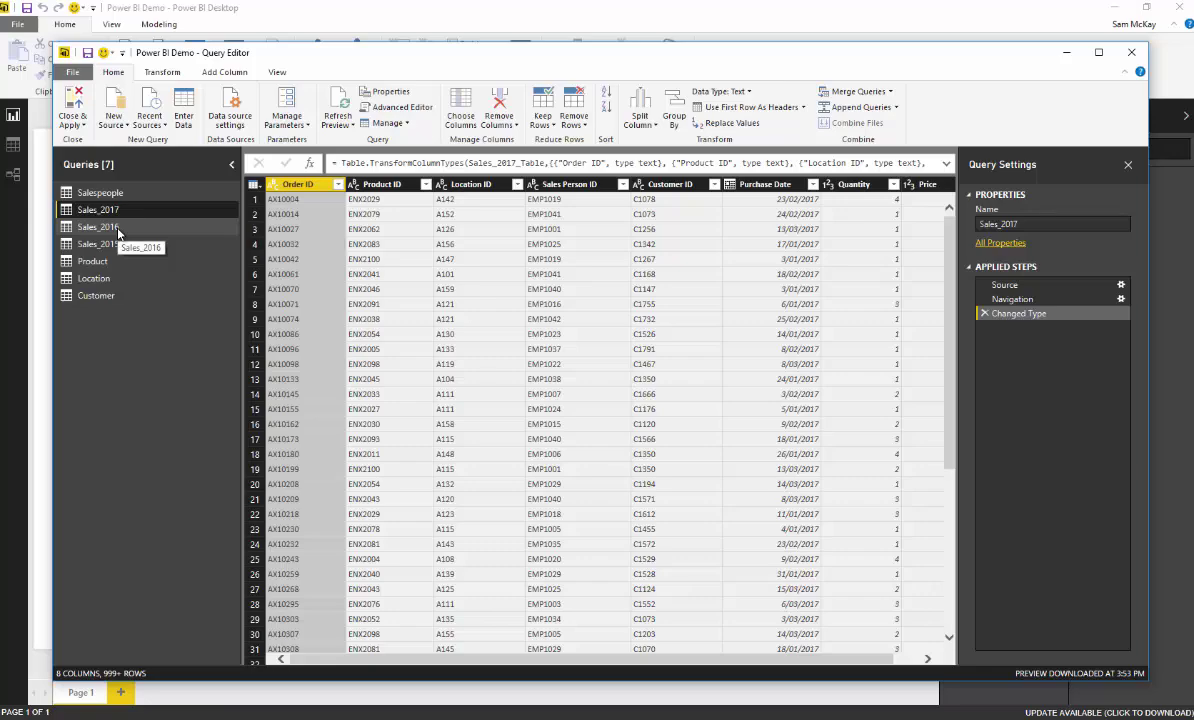
{"action": "left_click", "coordinate": [118, 232]}
{"action": "left_click", "coordinate": [115, 245]}
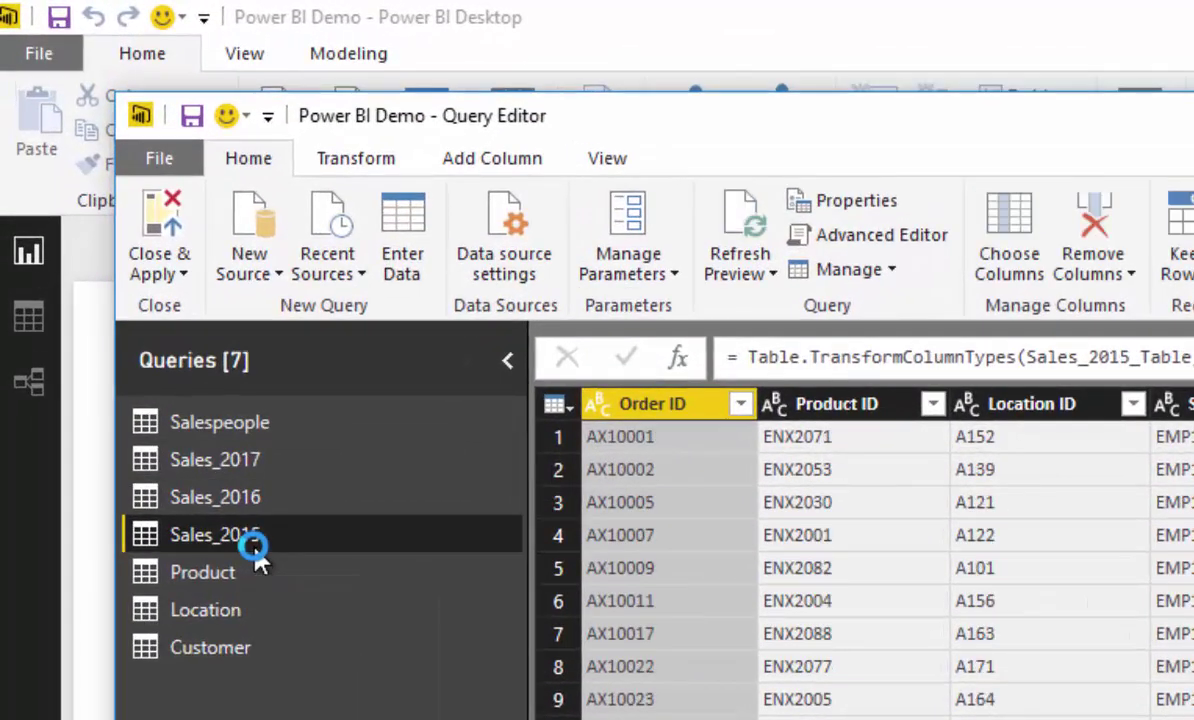